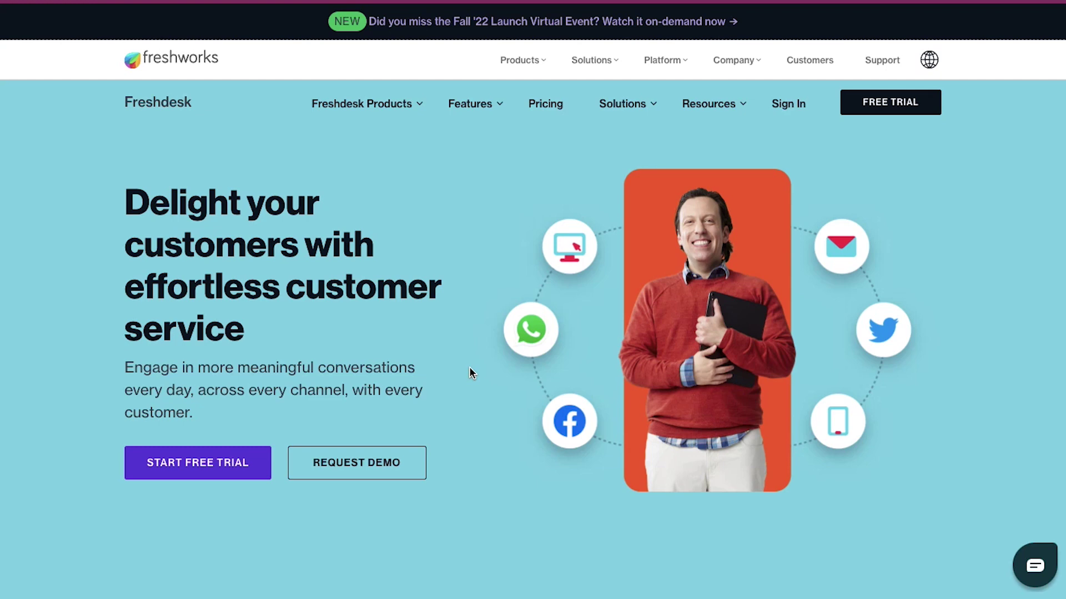
Scroll the homepage past the feature columns to the 'Trusted by 50,000+ businesses' customer logos.
{"action": "scroll", "coordinate": [470, 367], "scroll_direction": "down", "scroll_amount": 5}
{"action": "scroll", "coordinate": [469, 371], "scroll_direction": "down", "scroll_amount": 9}
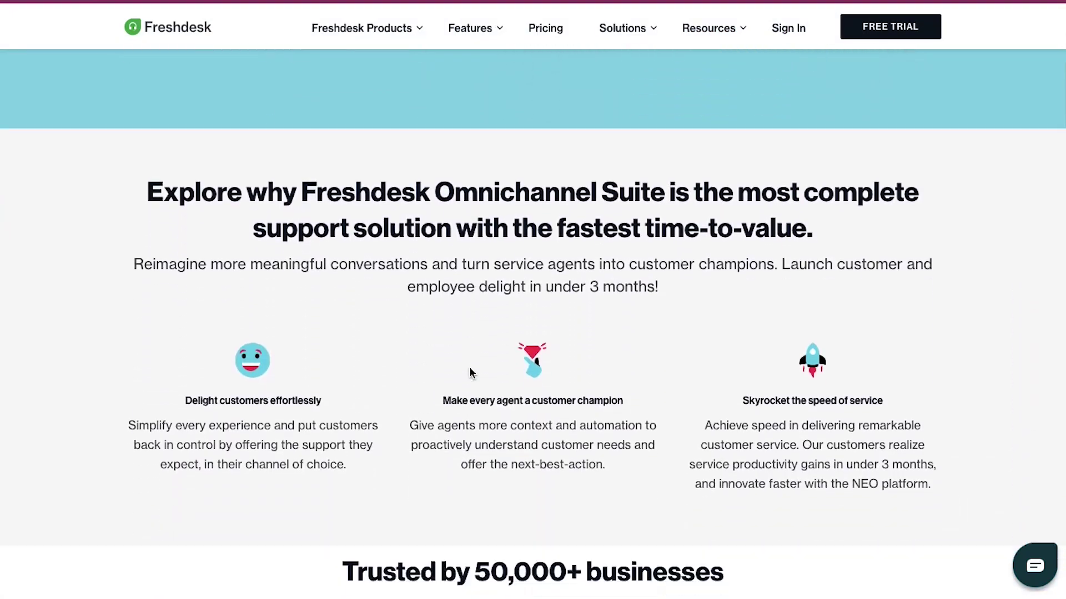
{"action": "scroll", "coordinate": [469, 372], "scroll_direction": "down", "scroll_amount": 1}
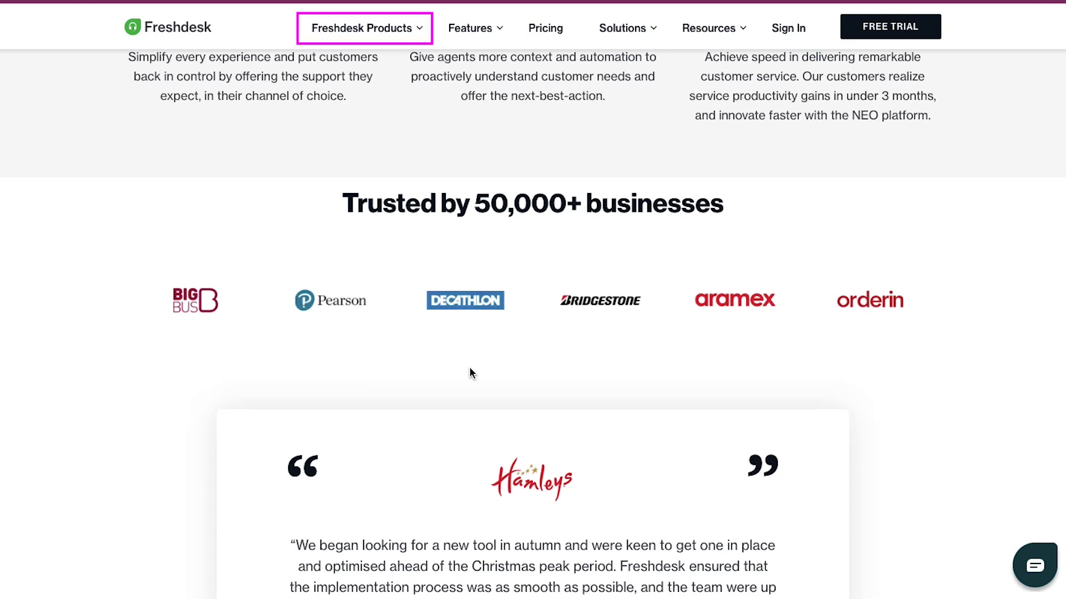
Show the Freshdesk Products menu with Support Desk, Contact Center, Omnichannel Suite and Customer Success.
{"action": "mouse_move", "coordinate": [423, 35]}
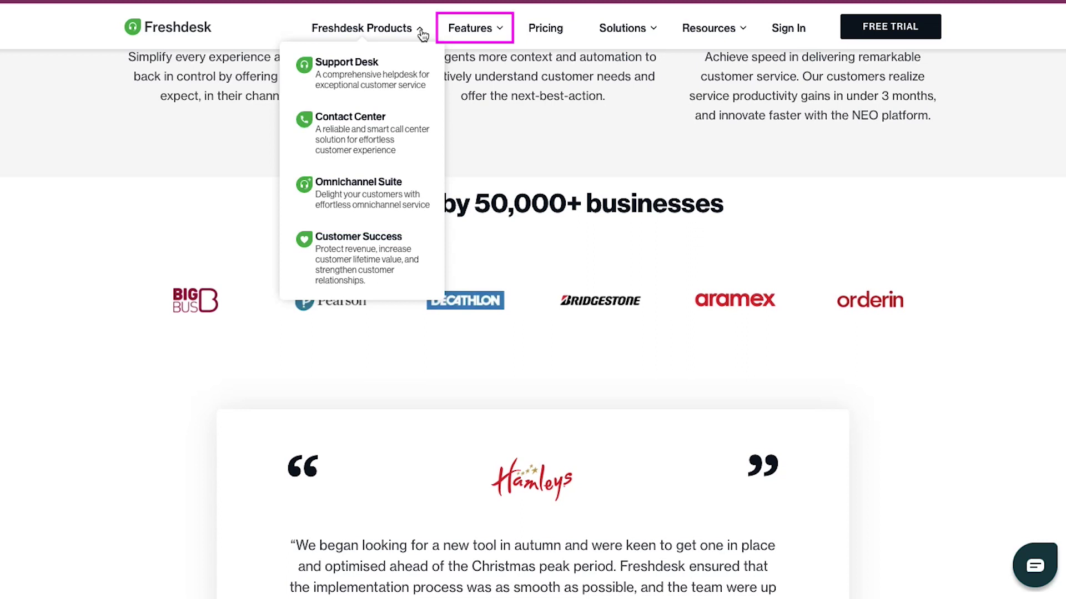
Glance at the Features menu, then go to the Pricing page.
{"action": "mouse_move", "coordinate": [488, 41]}
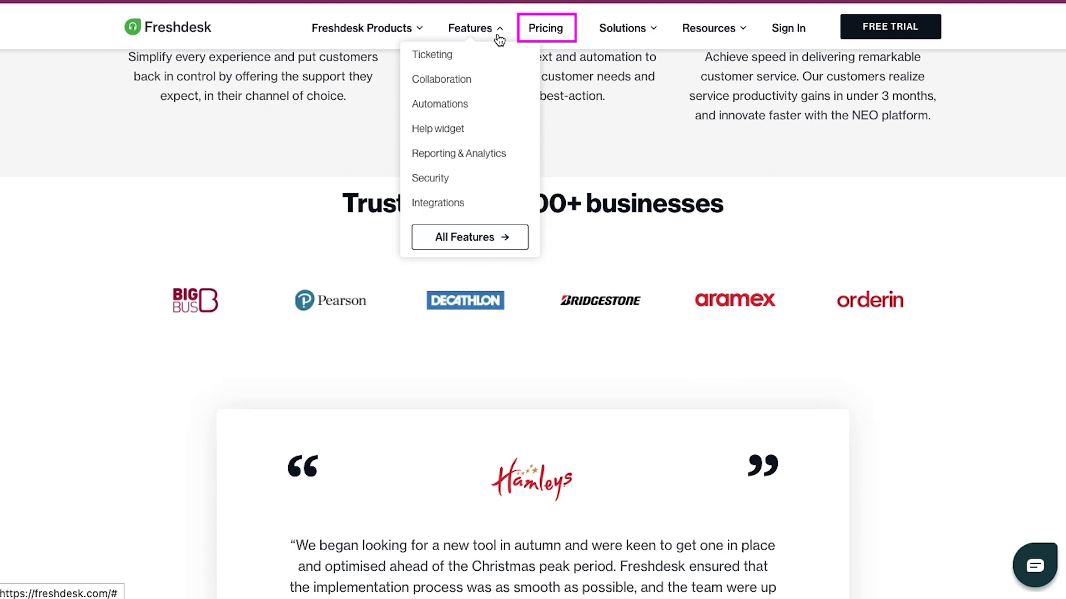
{"action": "left_click", "coordinate": [545, 29]}
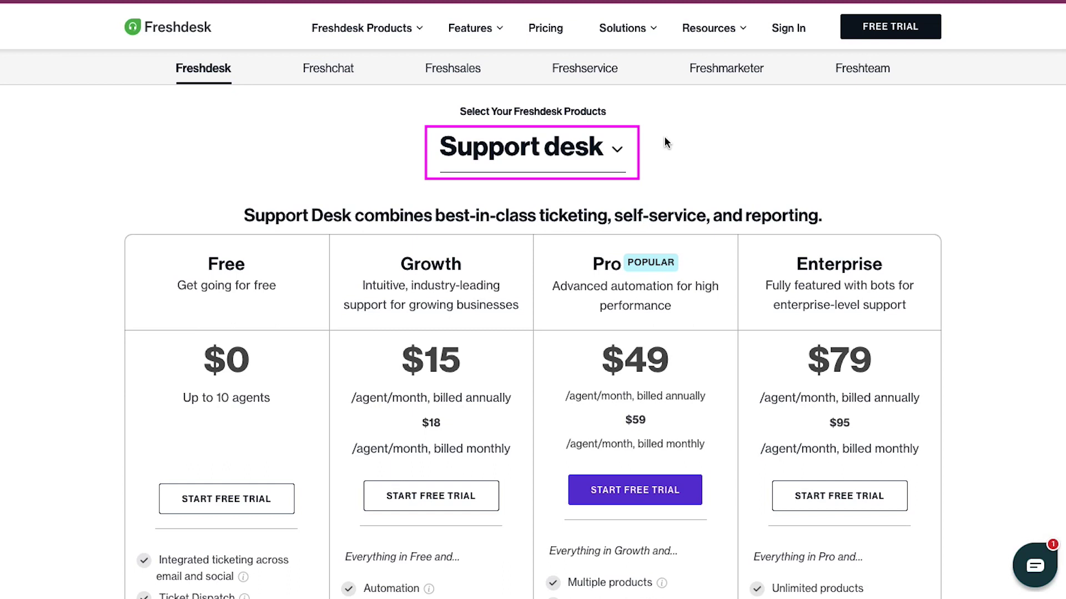
Switch pricing to Support desk plans: Free $0, Growth $15, Pro $49, Enterprise $79 per agent.
{"action": "left_click", "coordinate": [620, 151]}
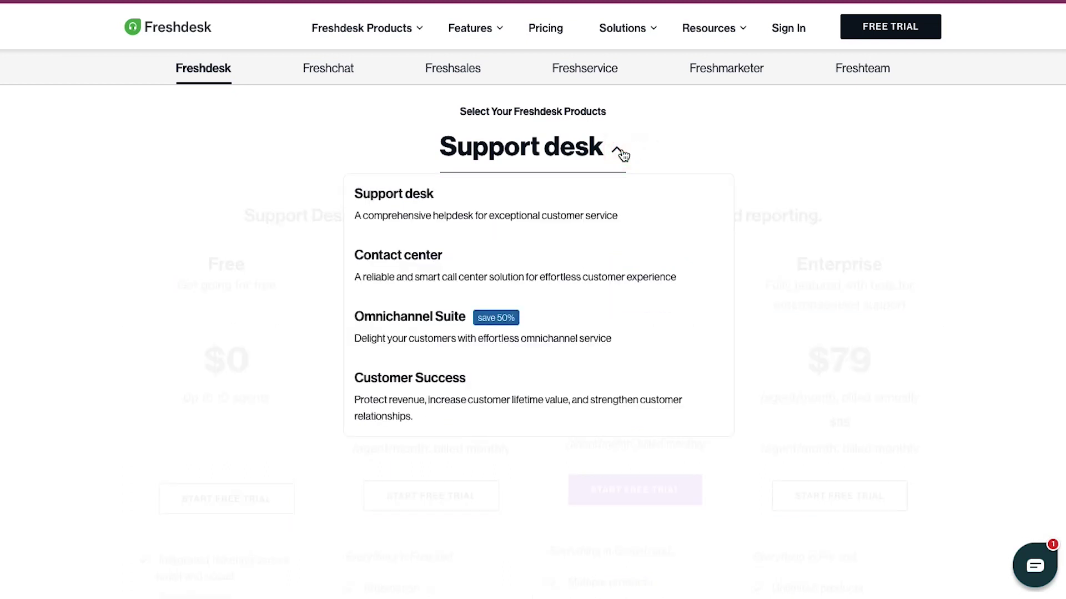
{"action": "left_click", "coordinate": [560, 204]}
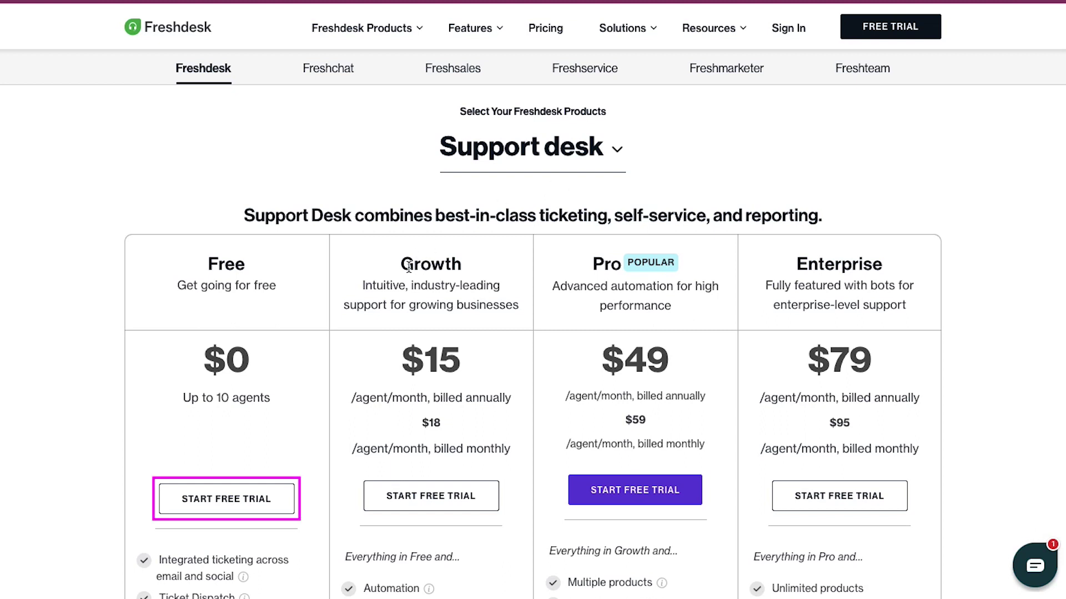
Start the Free plan trial via email sign-up, entering first name, last name and work email.
{"action": "left_click", "coordinate": [274, 491]}
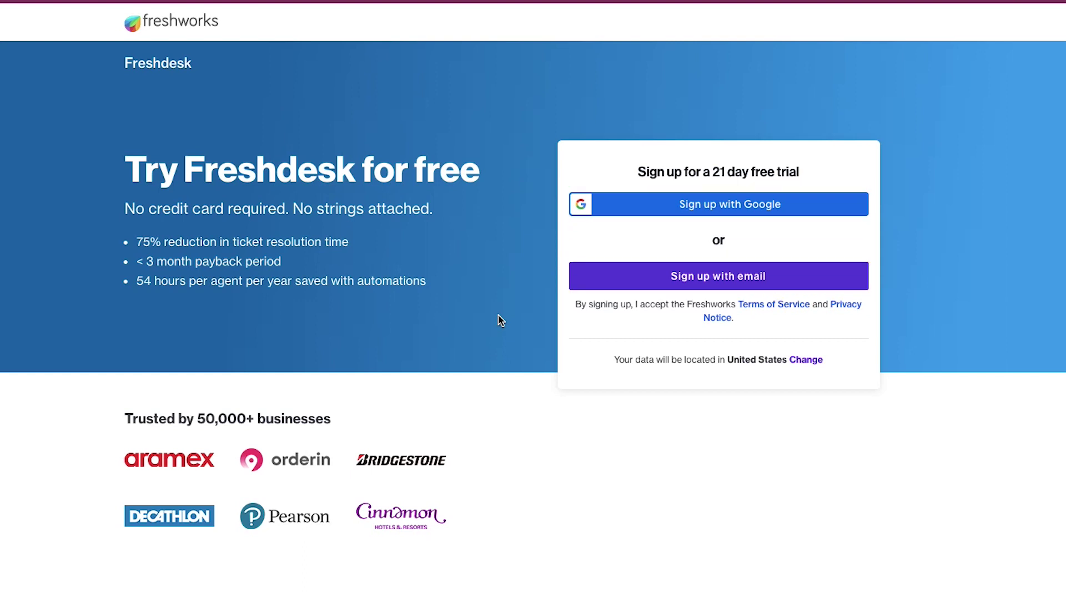
{"action": "left_click", "coordinate": [598, 283]}
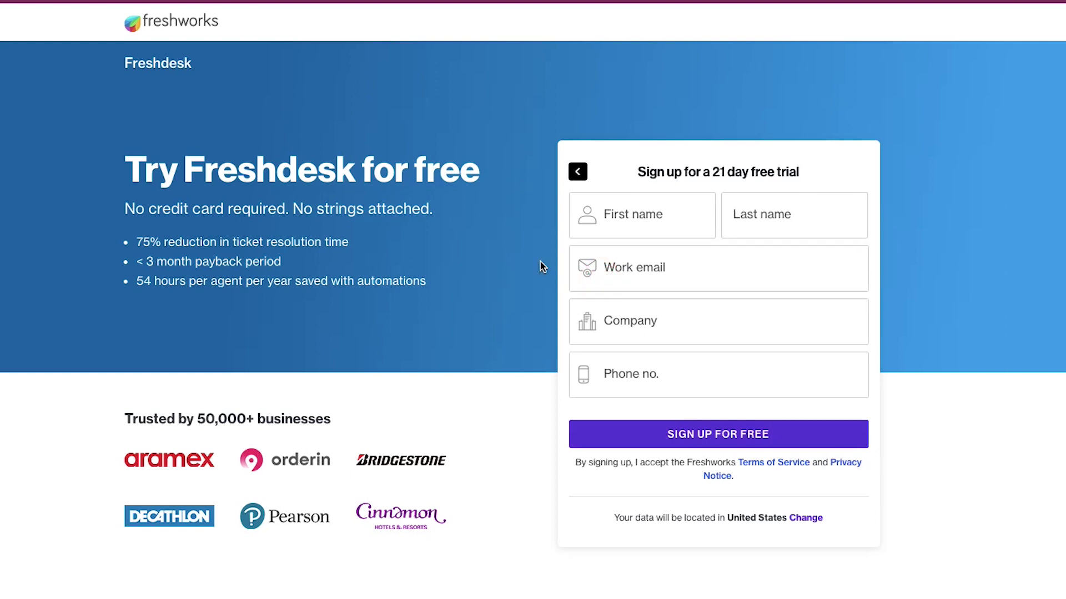
{"action": "left_click", "coordinate": [638, 215]}
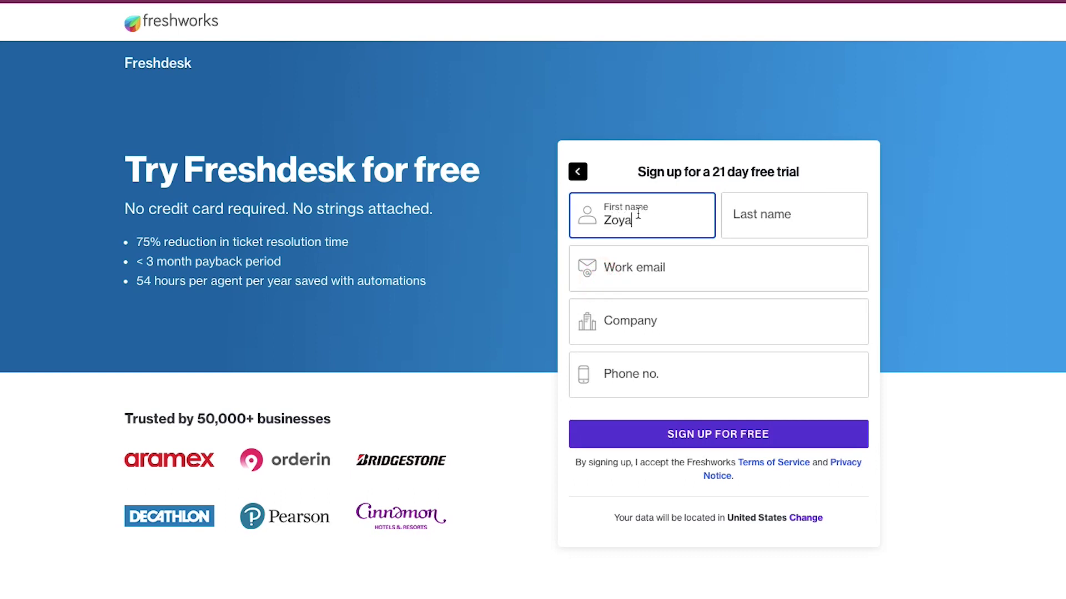
{"action": "key", "text": "Tab"}
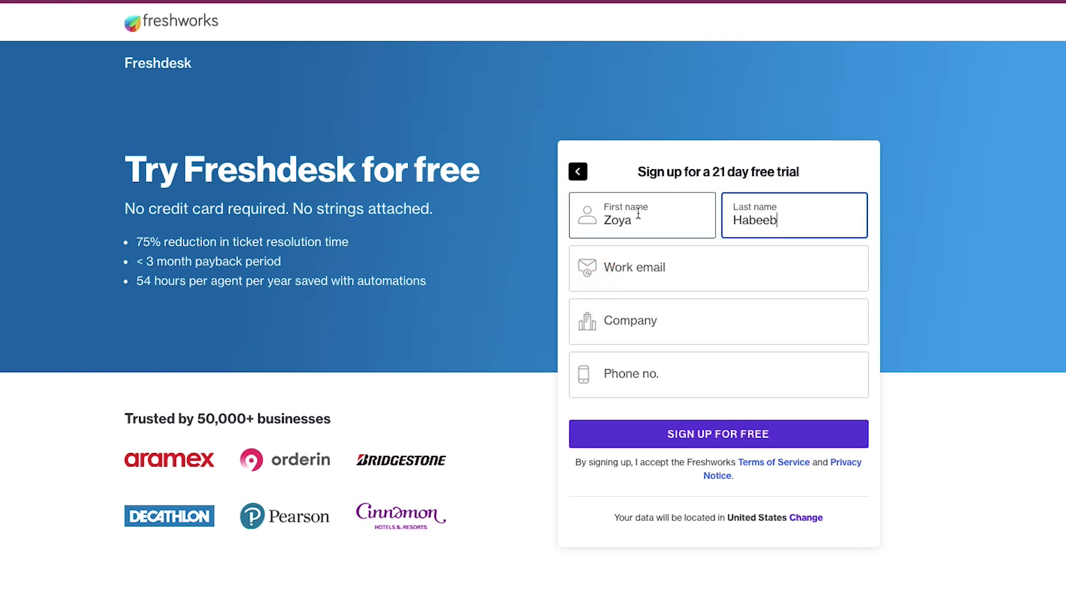
{"action": "key", "text": "Tab"}
{"action": "key", "text": "ctrl+v"}
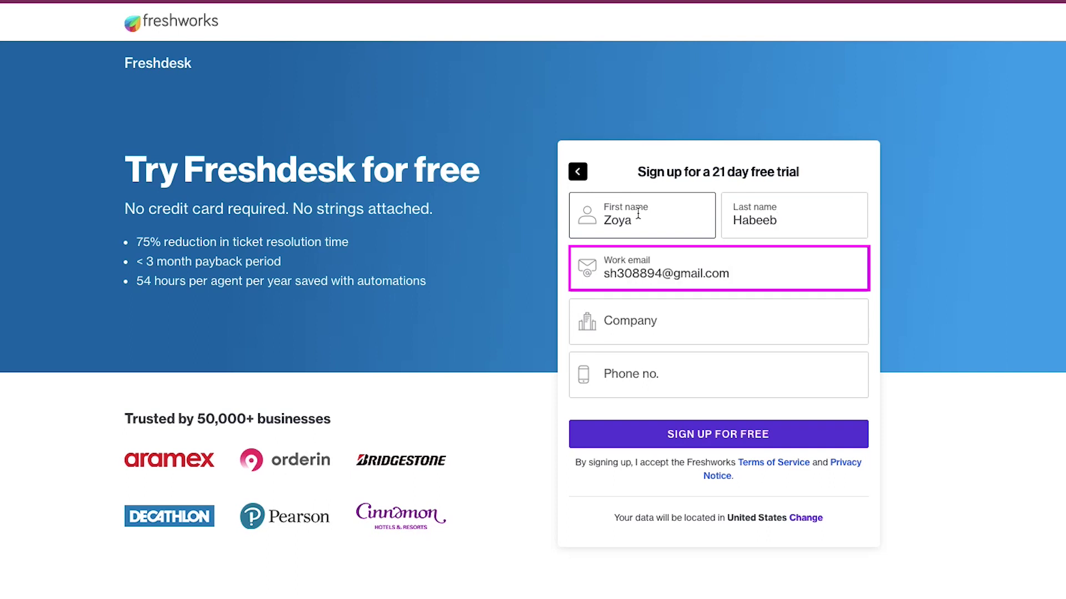
Enter the company name, leave the phone number empty, and submit the free trial sign-up.
{"action": "left_click", "coordinate": [661, 325]}
{"action": "type", "text": "Zoya"}
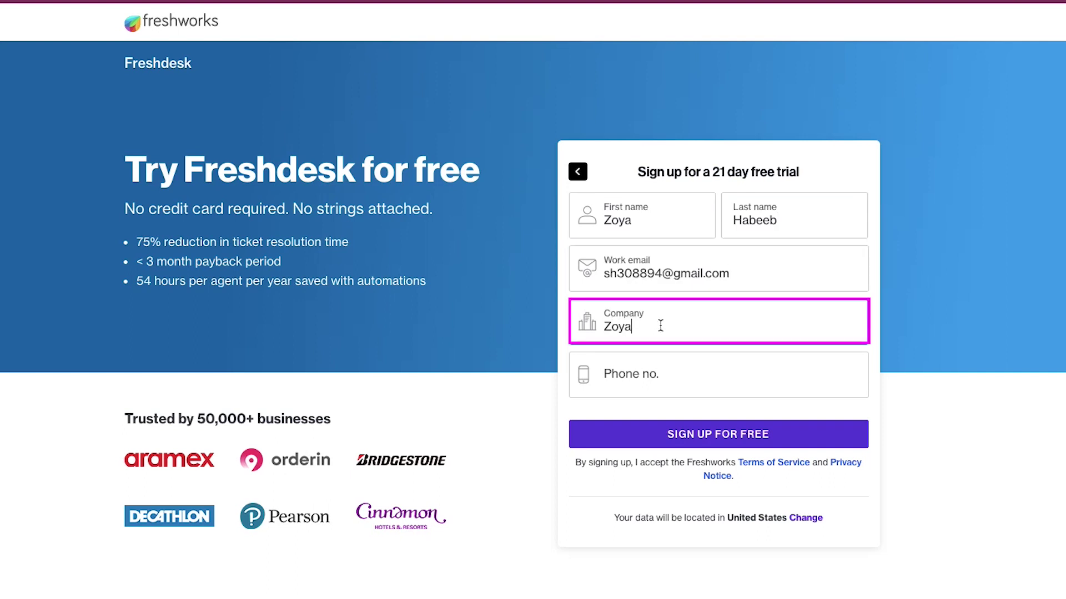
{"action": "key", "text": "Tab"}
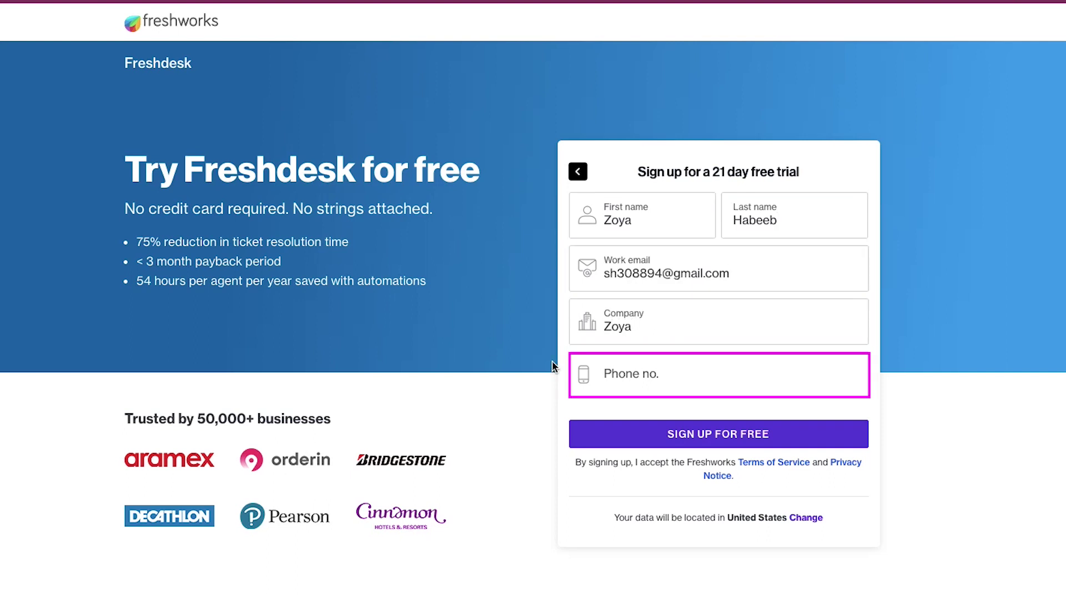
{"action": "left_click", "coordinate": [552, 360]}
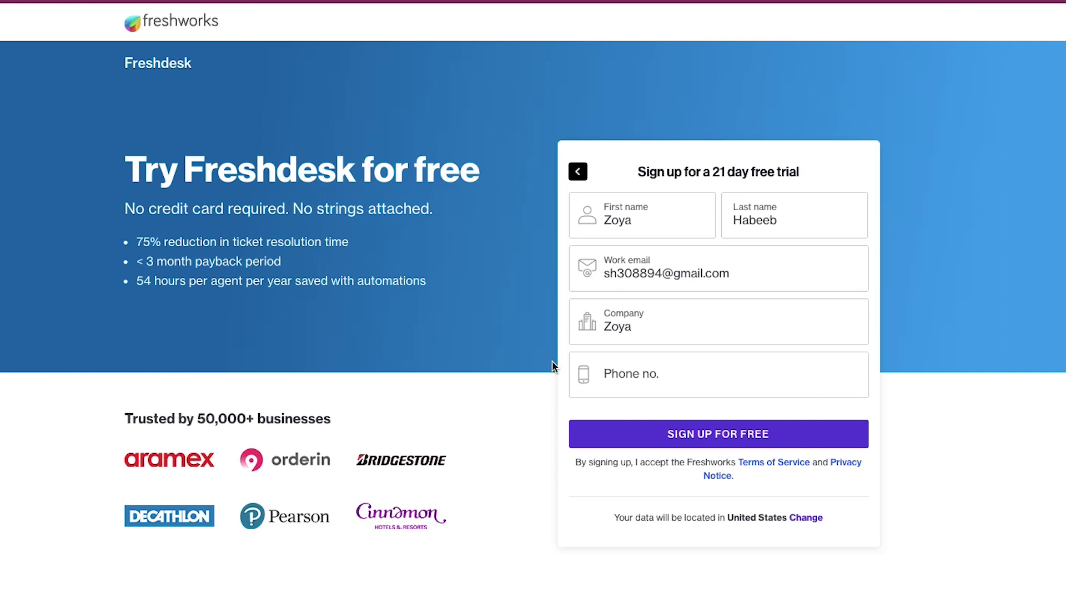
{"action": "key", "text": "Tab"}
{"action": "left_click", "coordinate": [657, 438]}
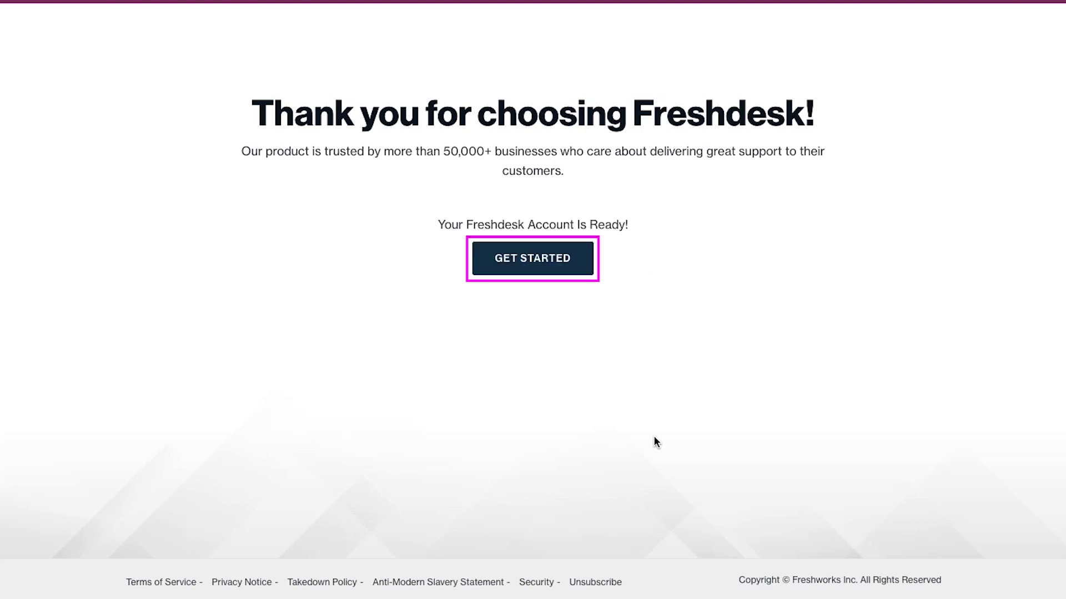
Open the new account's dashboard showing 3 unresolved, 2 due today, 3 open, 3 unassigned tickets.
{"action": "left_click", "coordinate": [562, 261]}
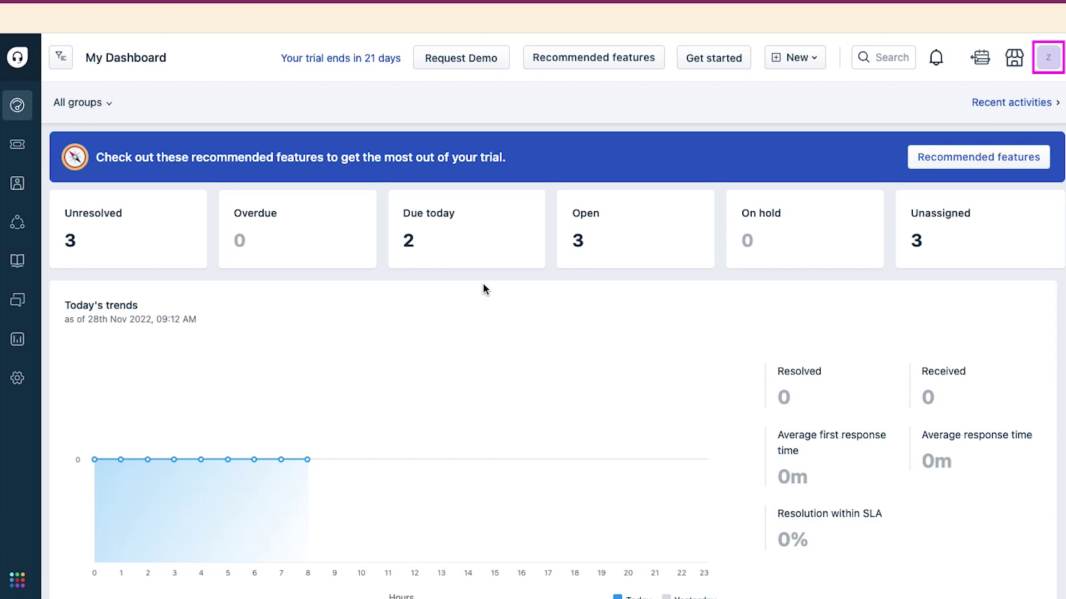
{"action": "left_click", "coordinate": [1046, 61]}
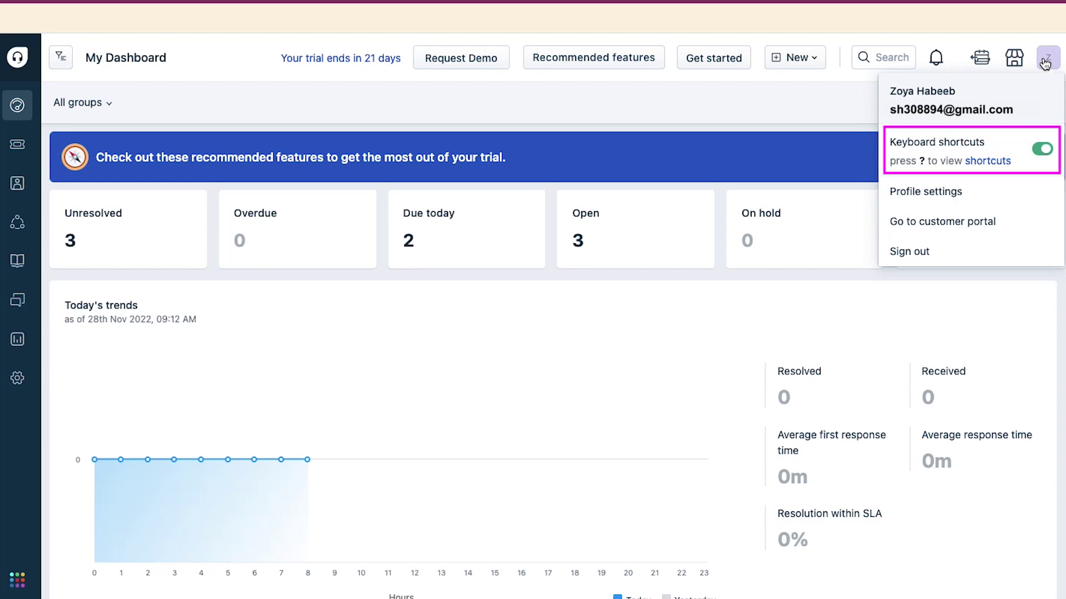
{"action": "left_click", "coordinate": [1045, 62]}
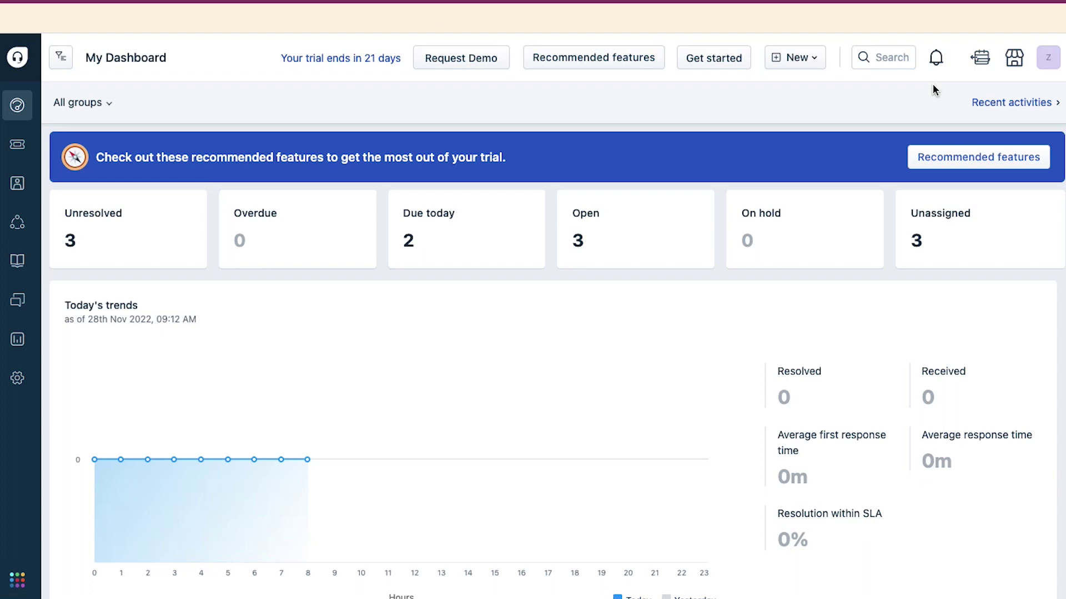
{"action": "left_click", "coordinate": [816, 60]}
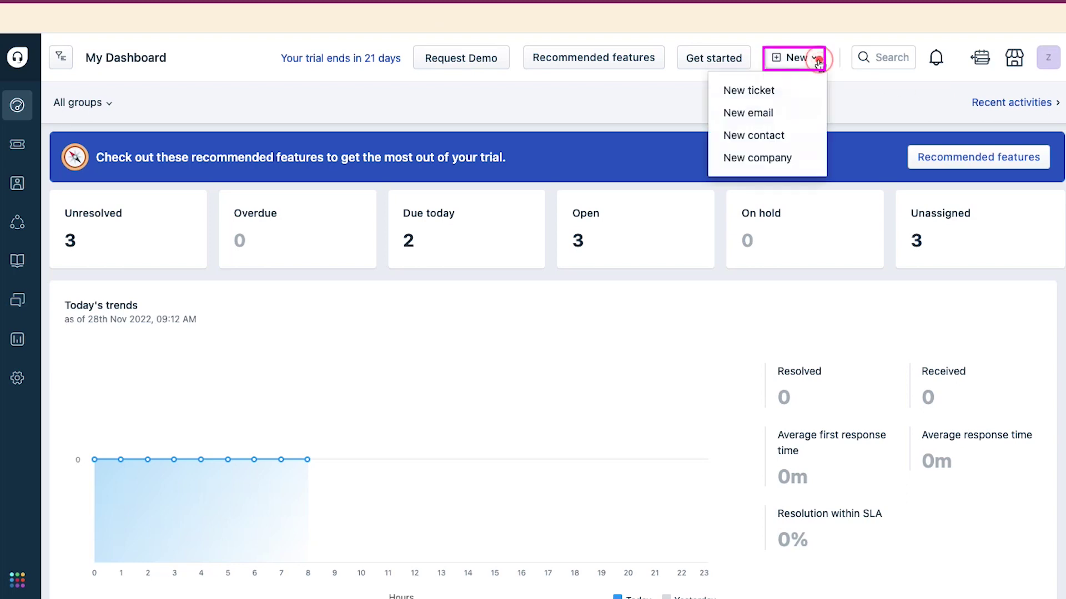
Start a new ticket and begin entering the contact's e-mail address in the Contact field.
{"action": "left_click", "coordinate": [800, 92]}
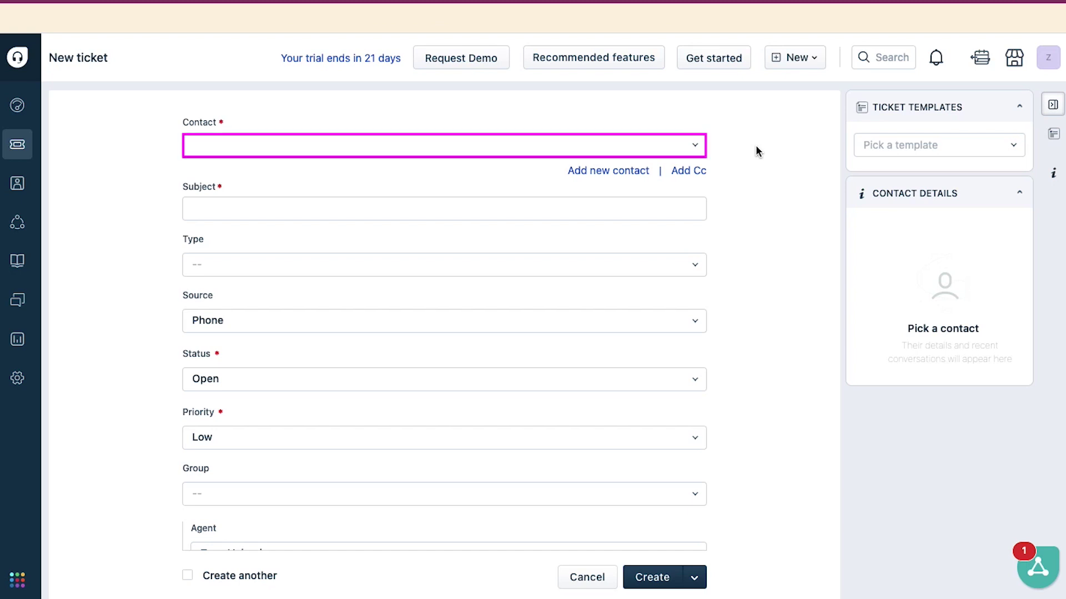
{"action": "left_click", "coordinate": [661, 143]}
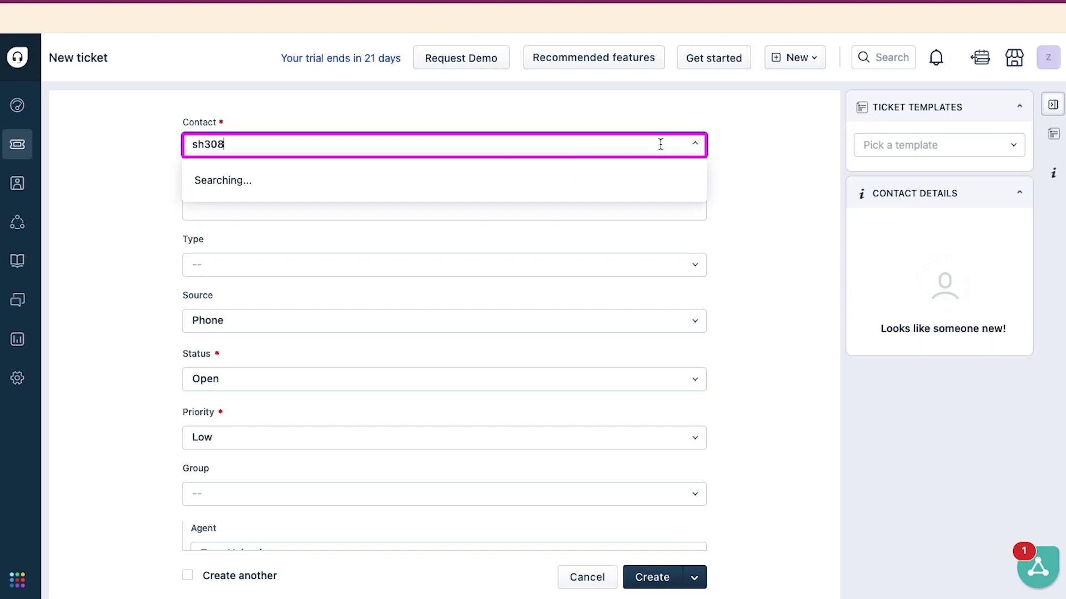
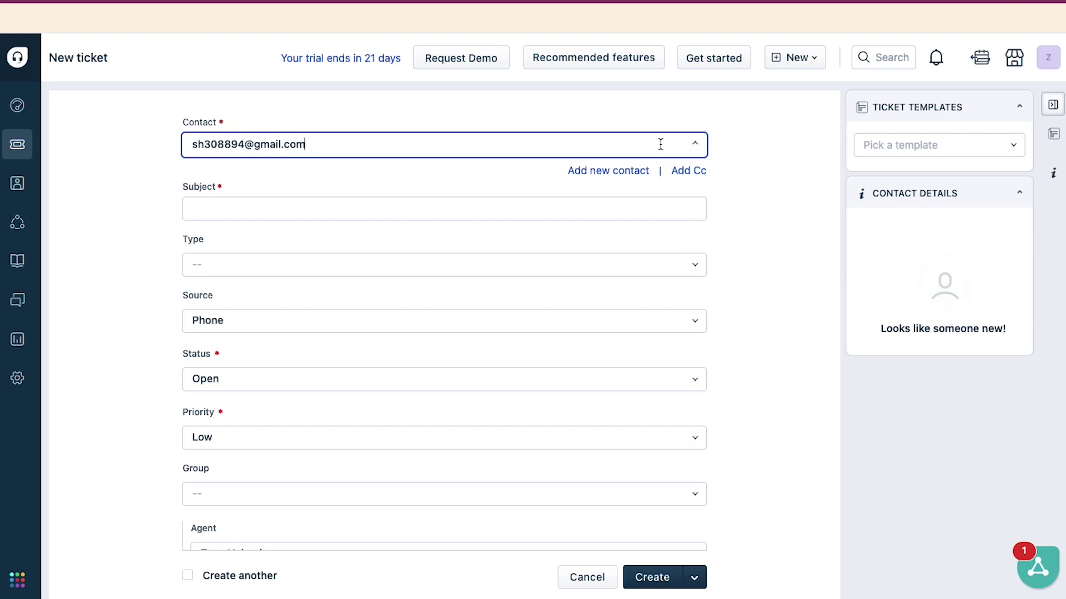
Set the ticket subject to 'Account upgrade'.
{"action": "key", "text": "Tab"}
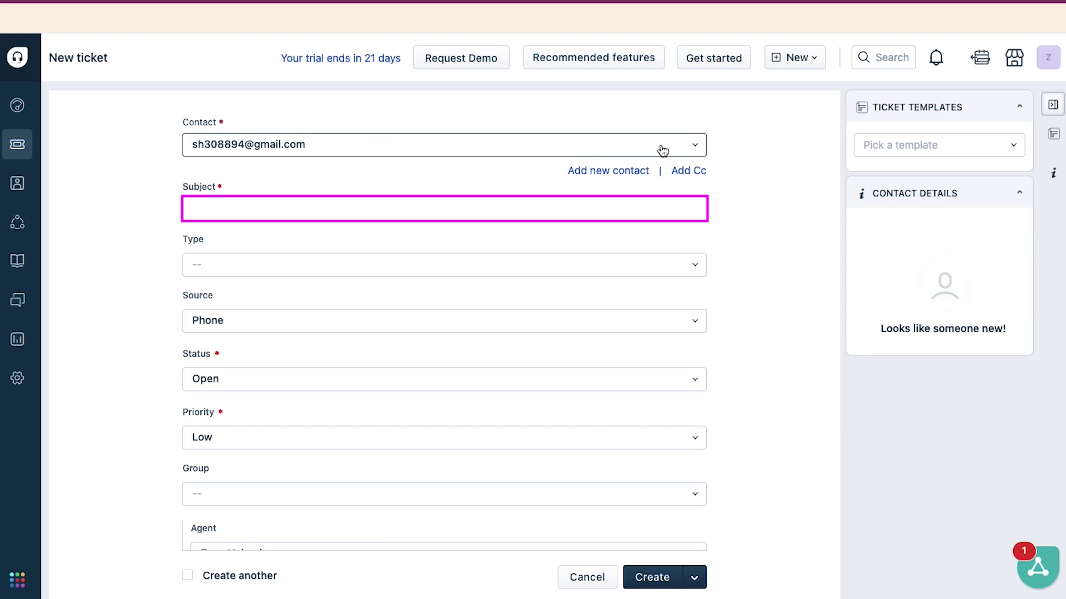
{"action": "type", "text": "Account upgrade"}
{"action": "key", "text": "Tab"}
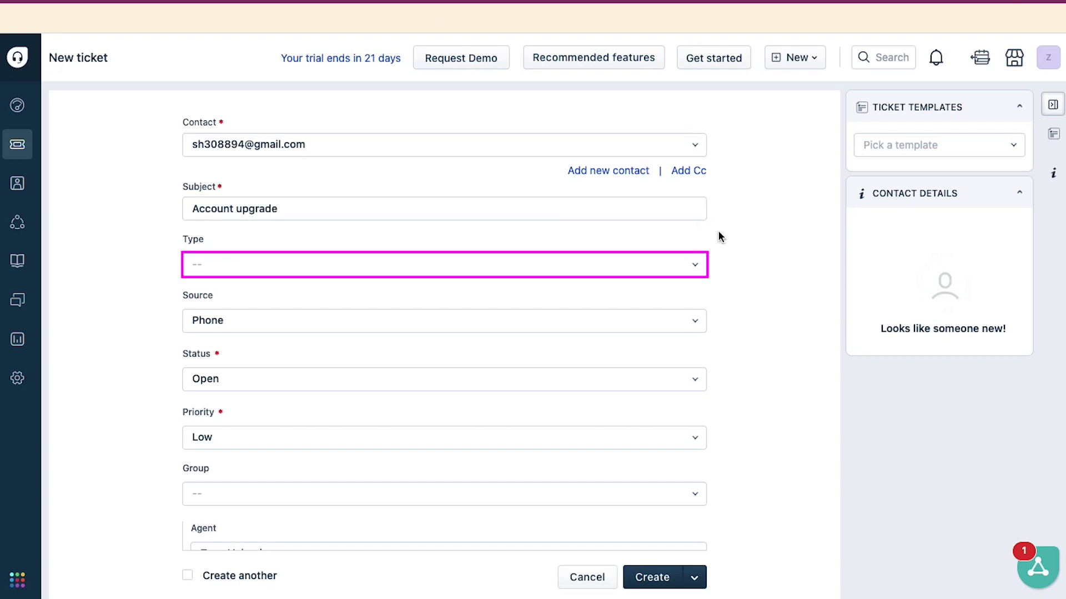
{"action": "left_click", "coordinate": [700, 266]}
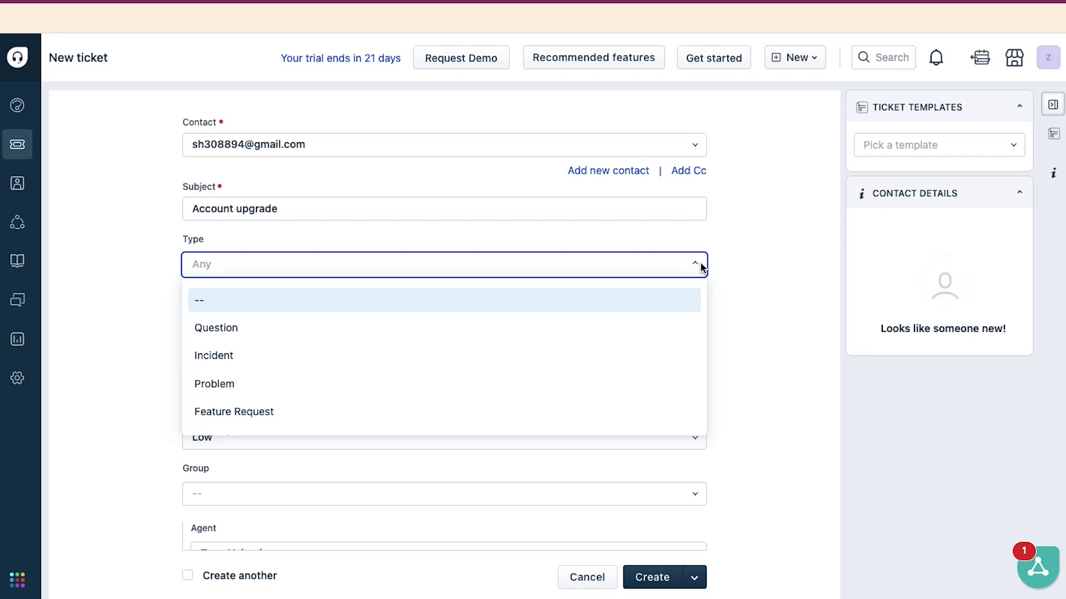
Choose Feature Request as the ticket Type from the type options.
{"action": "key", "text": "Down"}
{"action": "key", "text": "Down"}
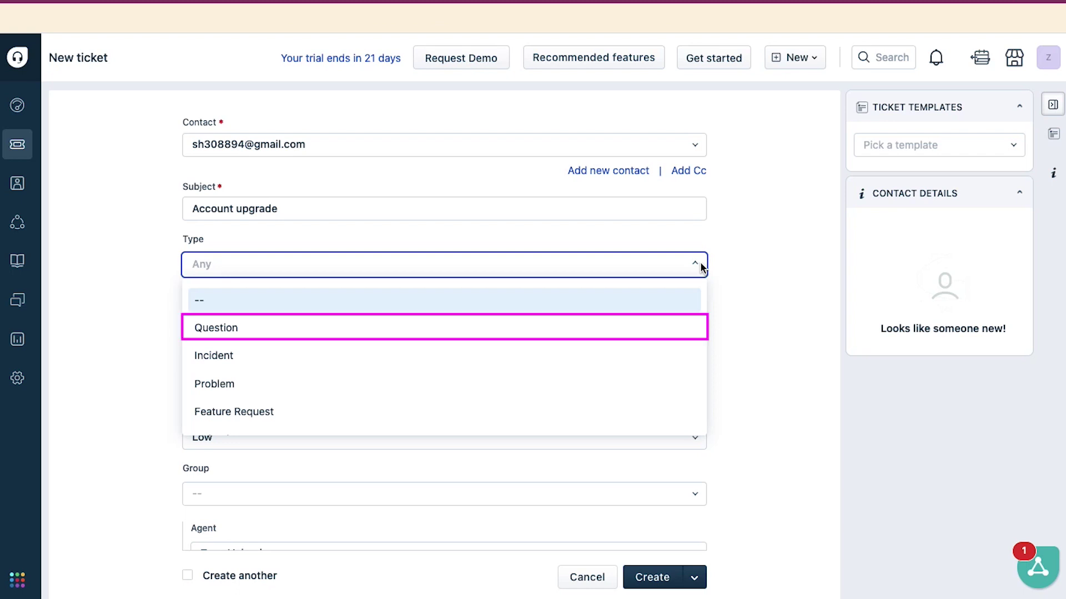
{"action": "key", "text": "Down"}
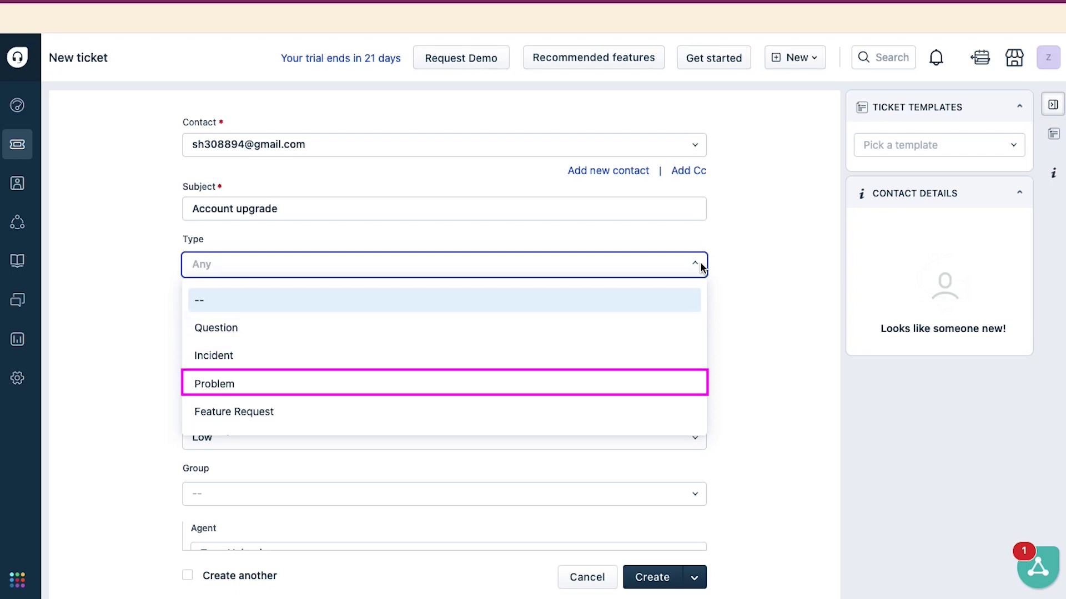
{"action": "key", "text": "Down"}
{"action": "key", "text": "Down"}
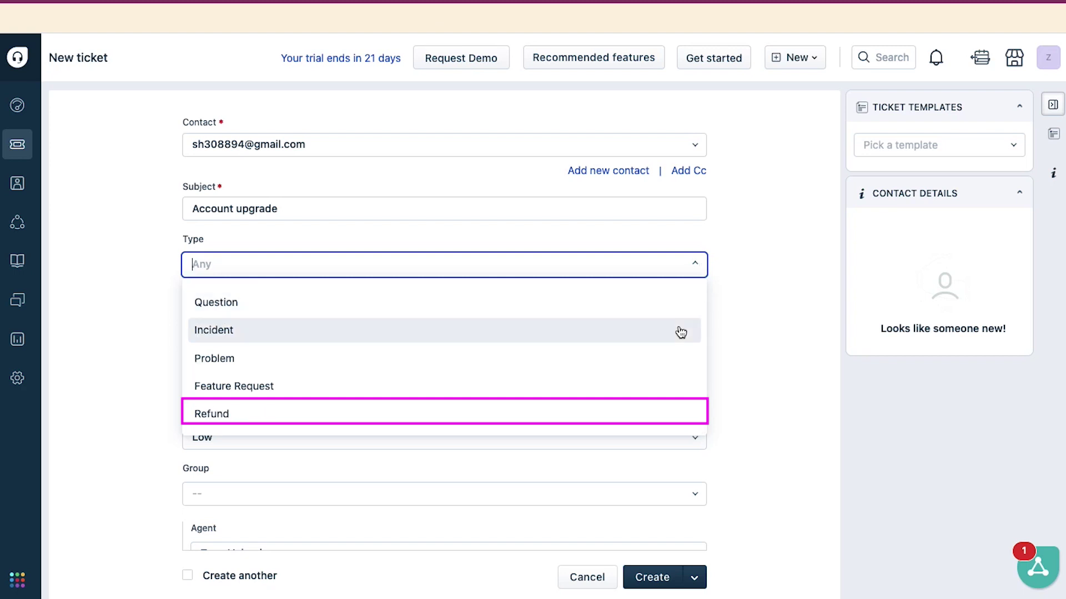
{"action": "key", "text": "Down"}
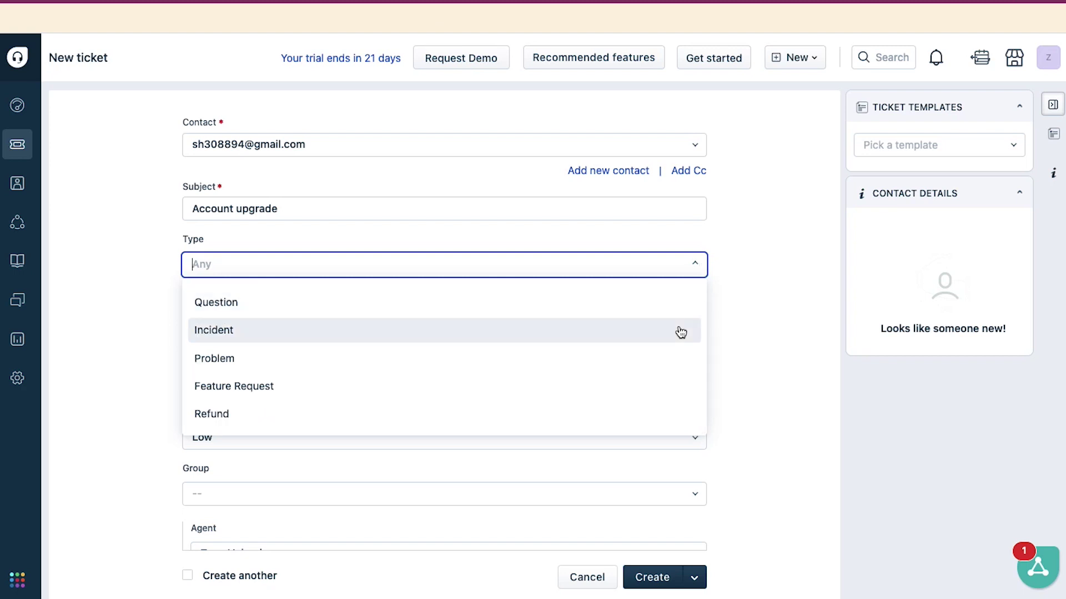
{"action": "left_click", "coordinate": [625, 379]}
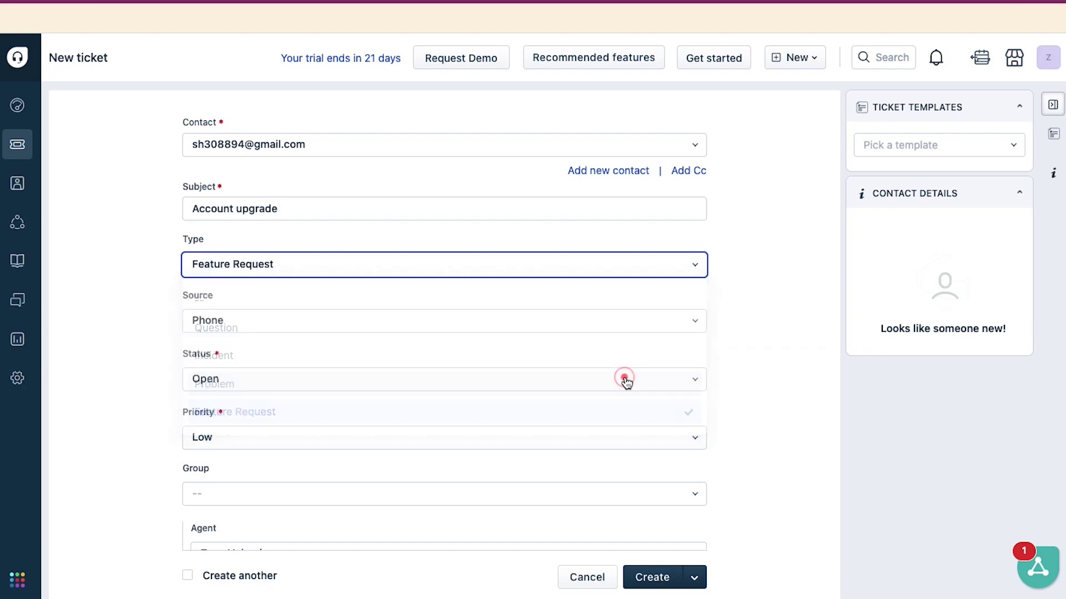
{"action": "key", "text": "Tab"}
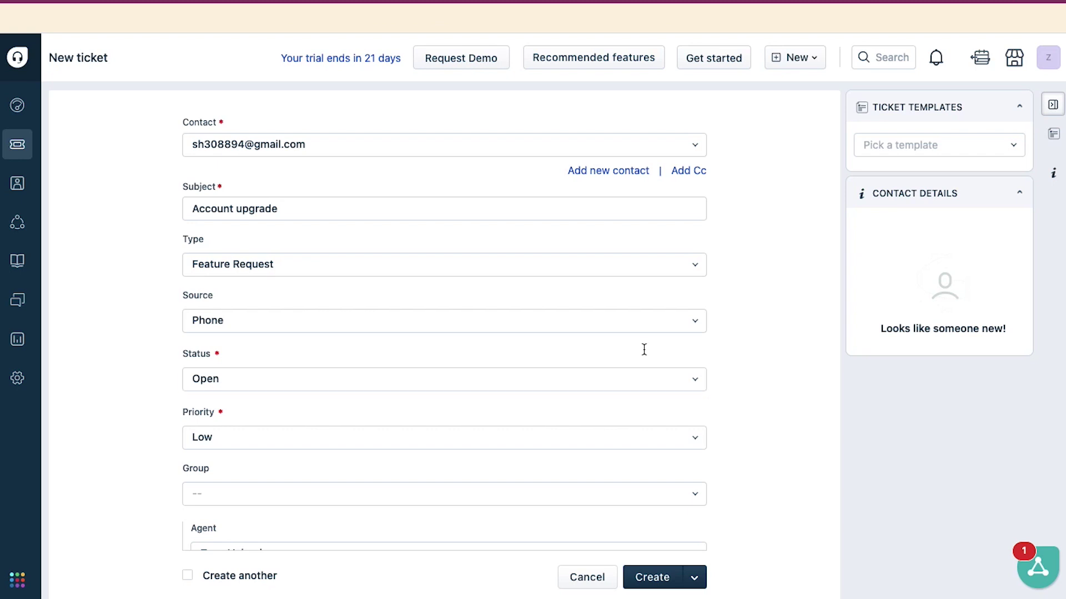
Keep the ticket Status as Open and change its Priority from Low to Medium.
{"action": "left_click", "coordinate": [651, 375]}
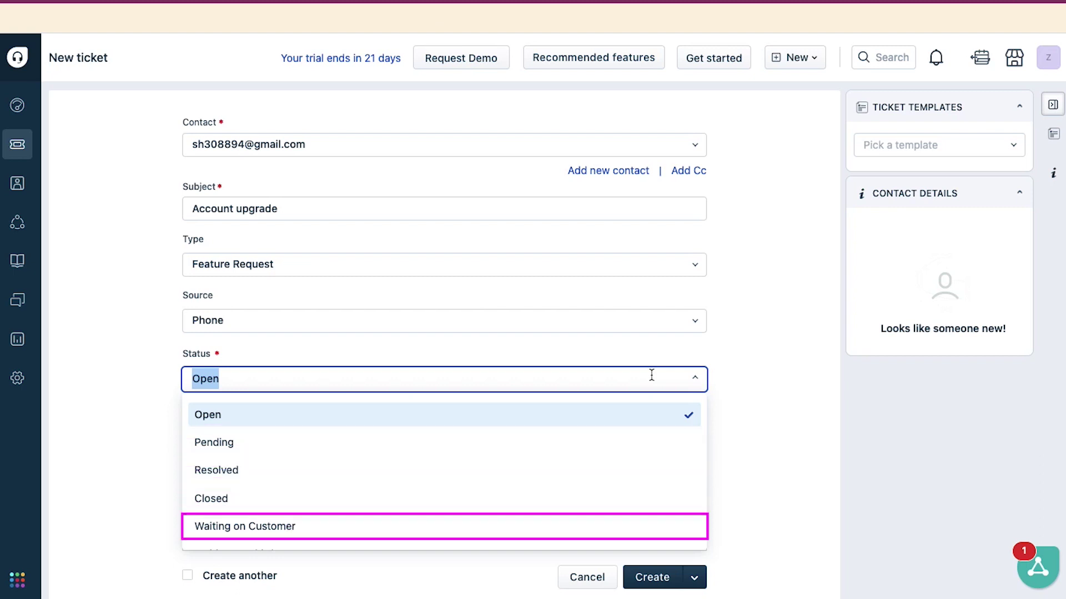
{"action": "scroll", "coordinate": [645, 471], "scroll_direction": "down", "scroll_amount": 1}
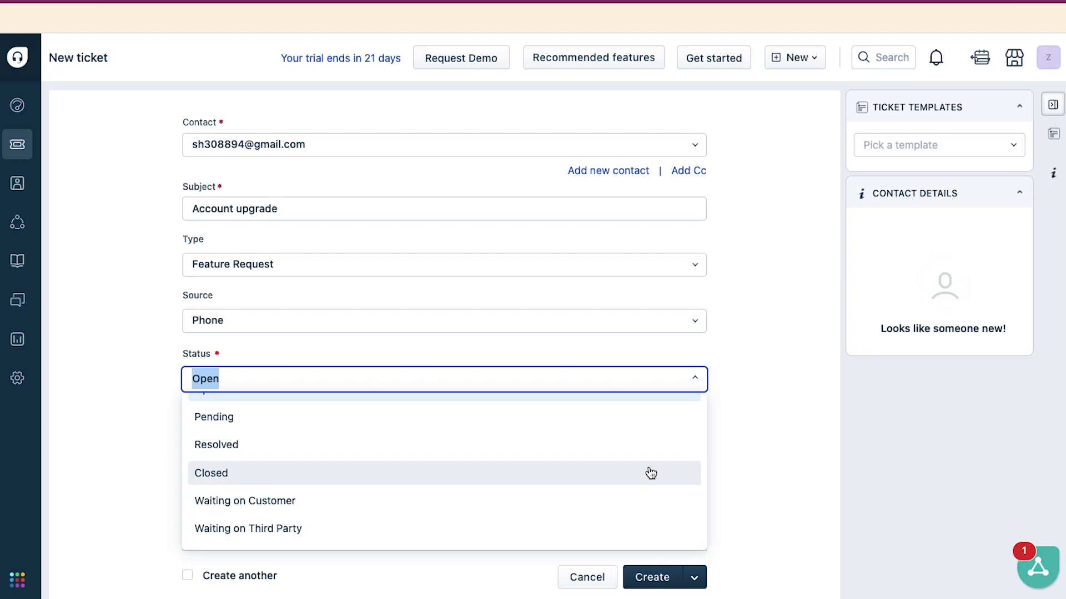
{"action": "scroll", "coordinate": [648, 472], "scroll_direction": "up", "scroll_amount": 1}
{"action": "left_click", "coordinate": [618, 415]}
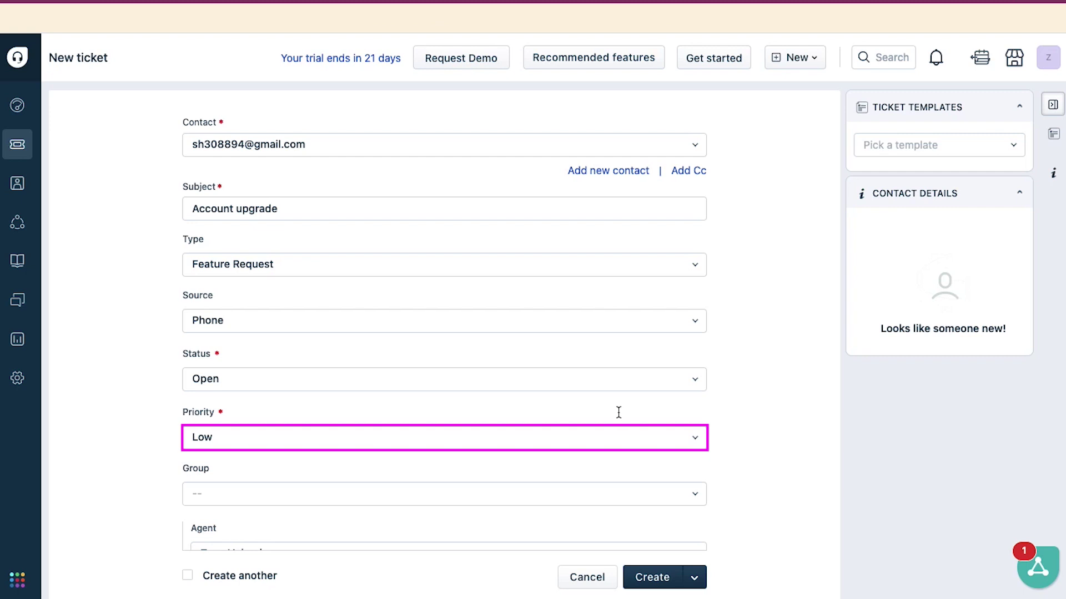
{"action": "left_click", "coordinate": [620, 443]}
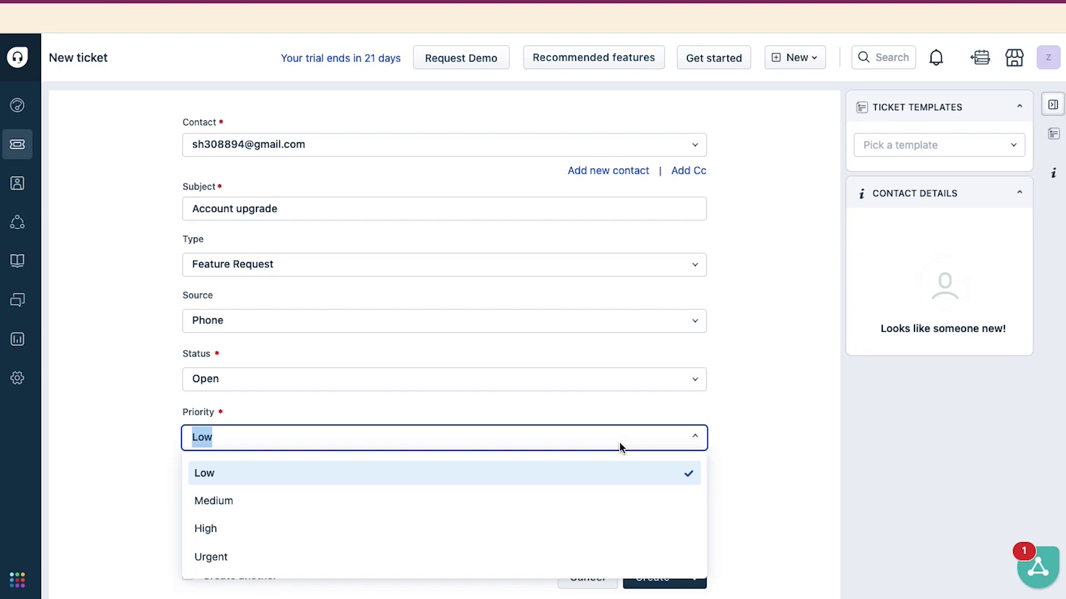
{"action": "left_click", "coordinate": [619, 500]}
{"action": "scroll", "coordinate": [724, 475], "scroll_direction": "down", "scroll_amount": 4}
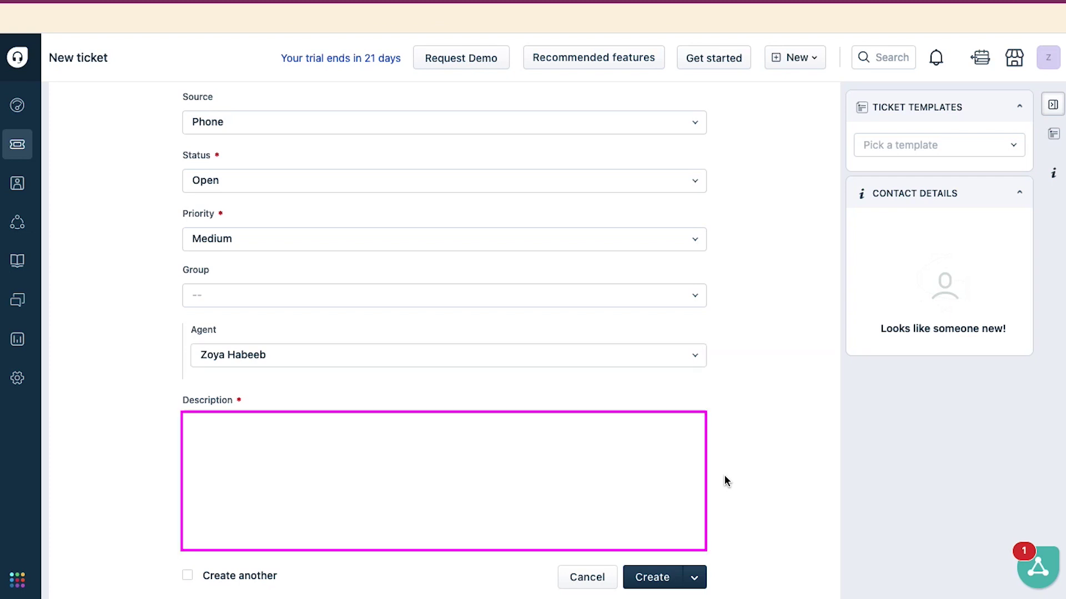
Write the description 'I want to know the account upgrade process.' and submit the new ticket.
{"action": "left_click", "coordinate": [205, 432]}
{"action": "type", "text": "I want t"}
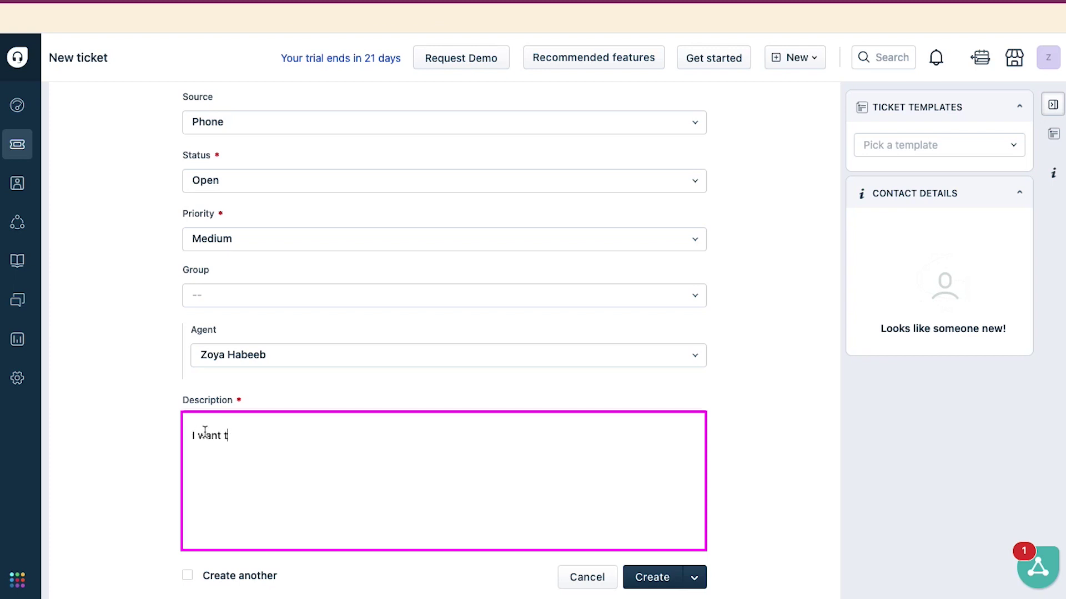
{"action": "type", "text": "o know the account upgra"}
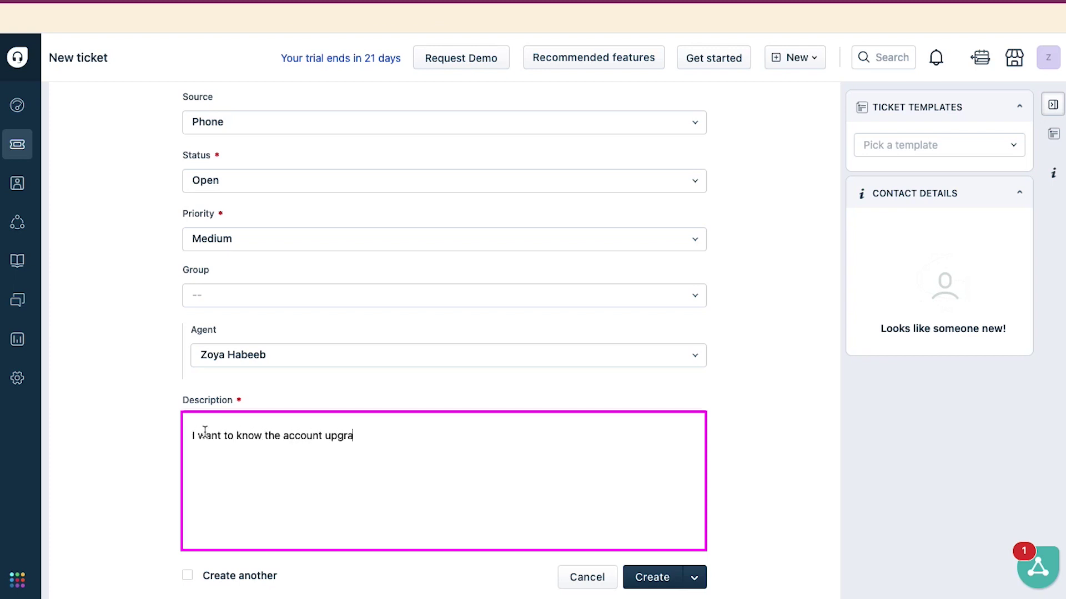
{"action": "type", "text": "de process."}
{"action": "scroll", "coordinate": [138, 397], "scroll_direction": "down", "scroll_amount": 4}
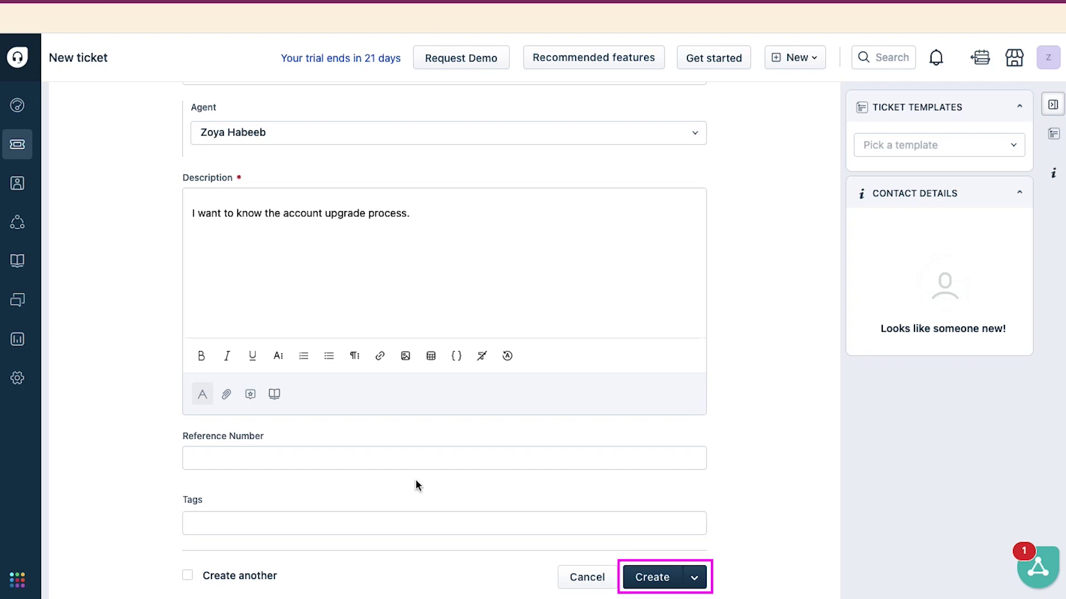
{"action": "left_click", "coordinate": [640, 579]}
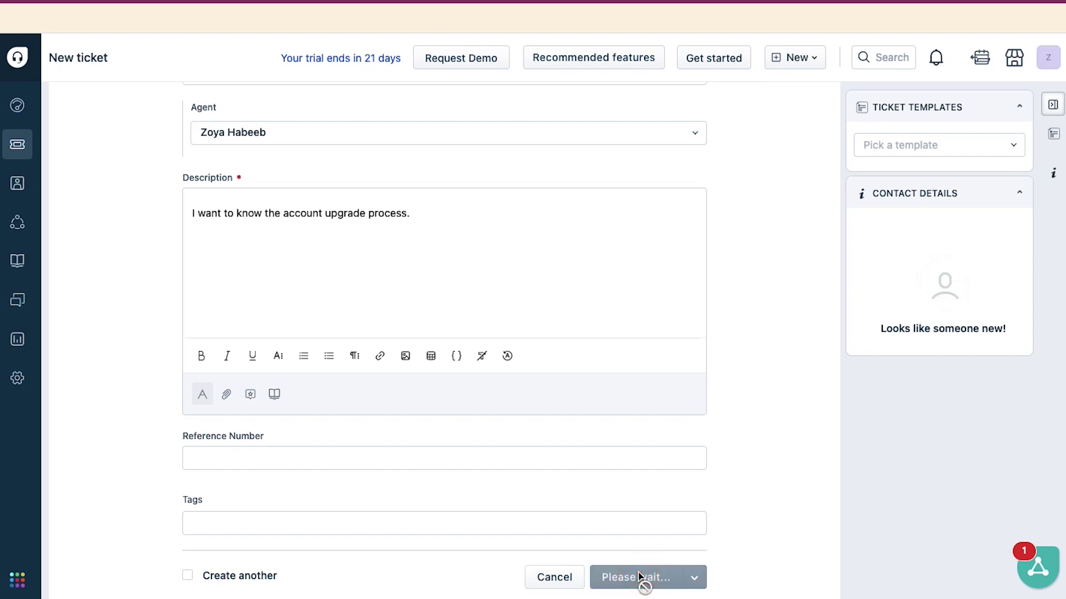